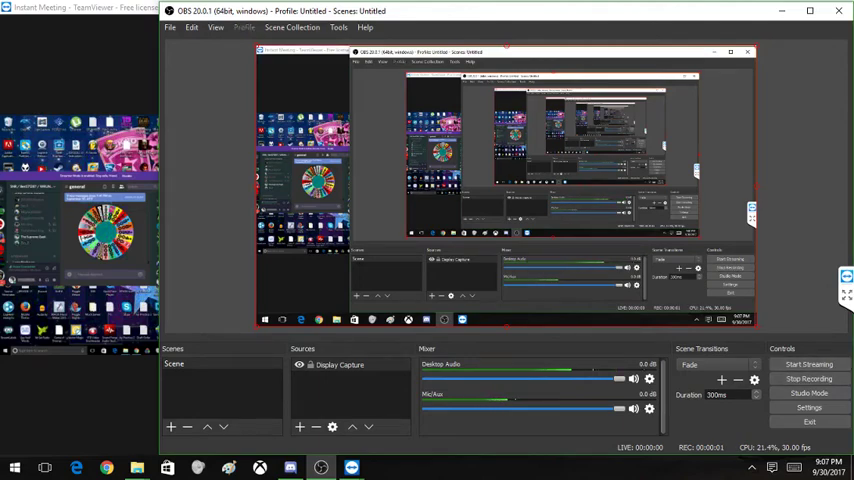
Minimize OBS Studio so the TeamViewer meeting with the round-5 puzzle board shows.
left_click(290, 467)
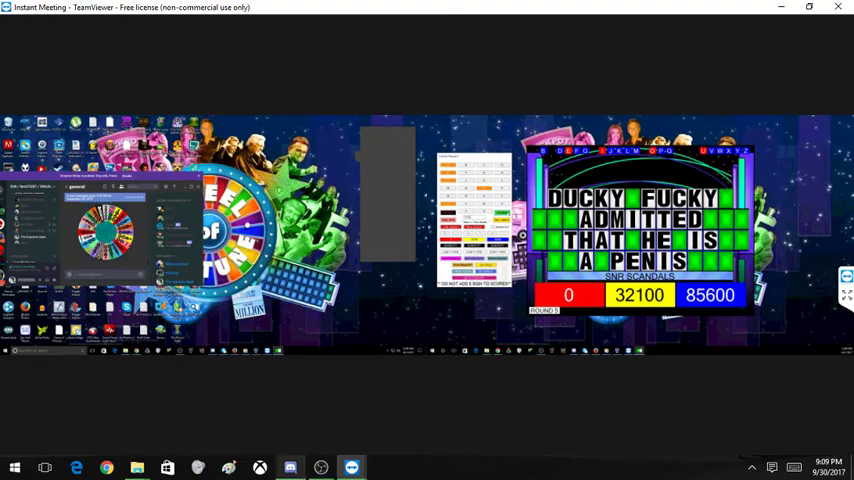
Glance at the latest wheel image in Discord #general, then minimize Discord back to TeamViewer.
left_click(290, 467)
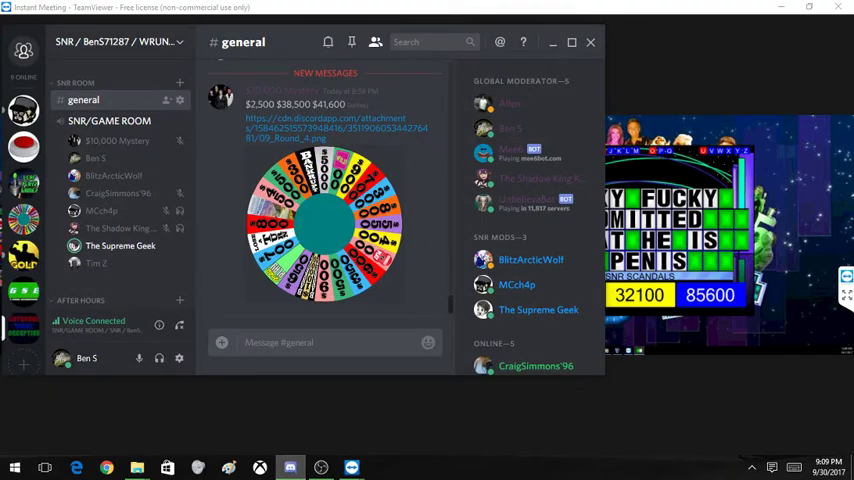
left_click(290, 467)
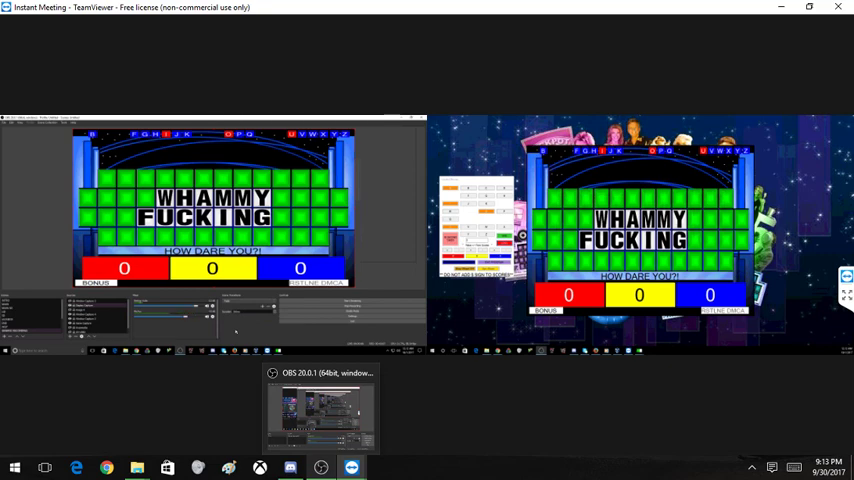
left_click(320, 410)
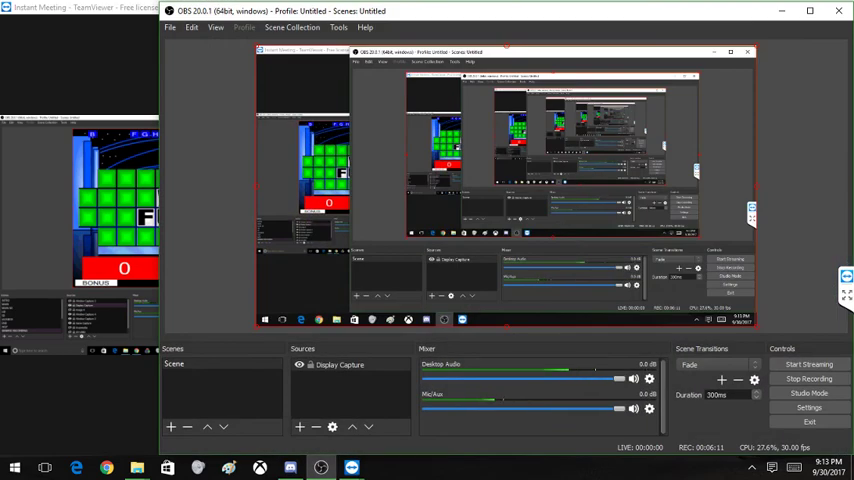